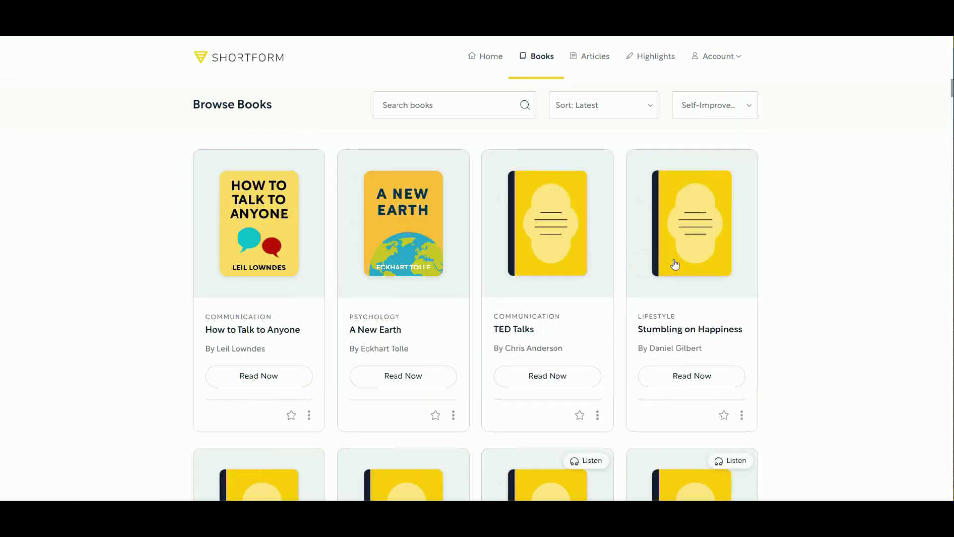
scroll(104, 198, "down", 3)
scroll(104, 197, "down", 4)
scroll(104, 198, "down", 3)
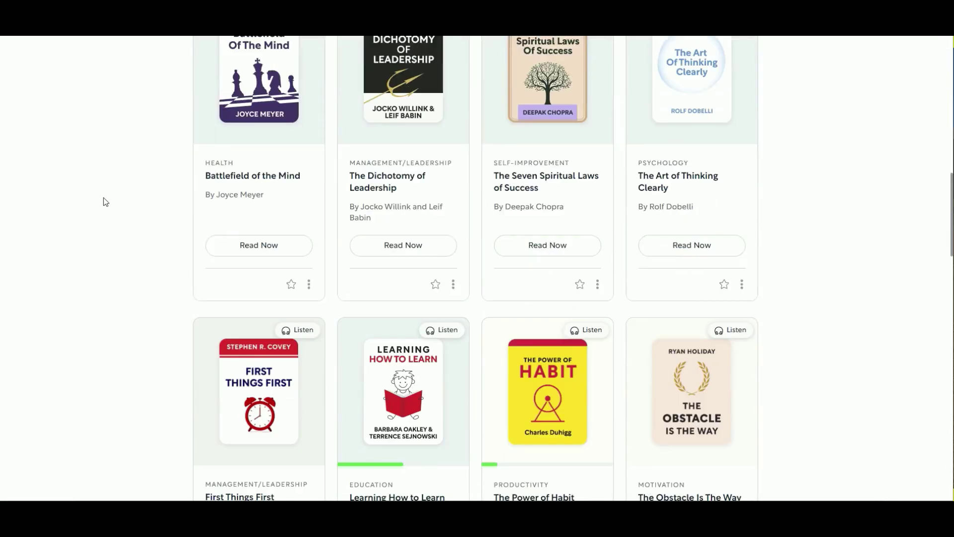
scroll(103, 199, "down", 2)
- Open the Learning How to Learn summary in Shortform and start reading it
left_click(384, 258)
left_click(474, 445)
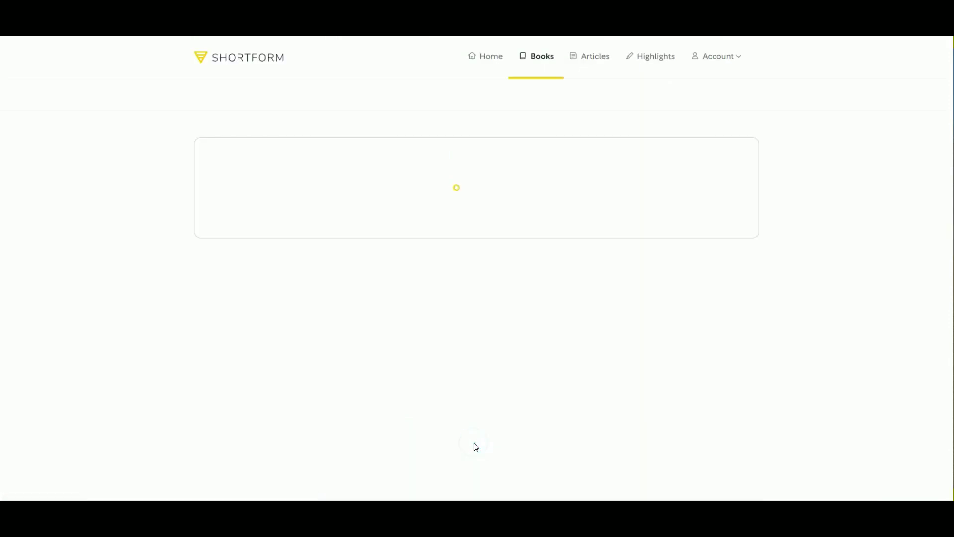
scroll(455, 248, "down", 5)
scroll(455, 248, "down", 5)
scroll(455, 248, "down", 5)
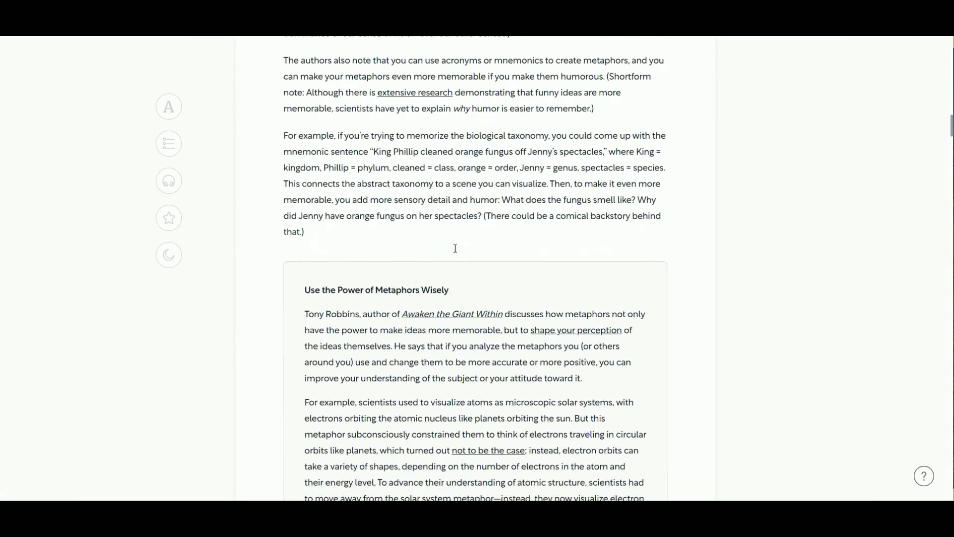
scroll(455, 248, "down", 5)
scroll(456, 250, "down", 1)
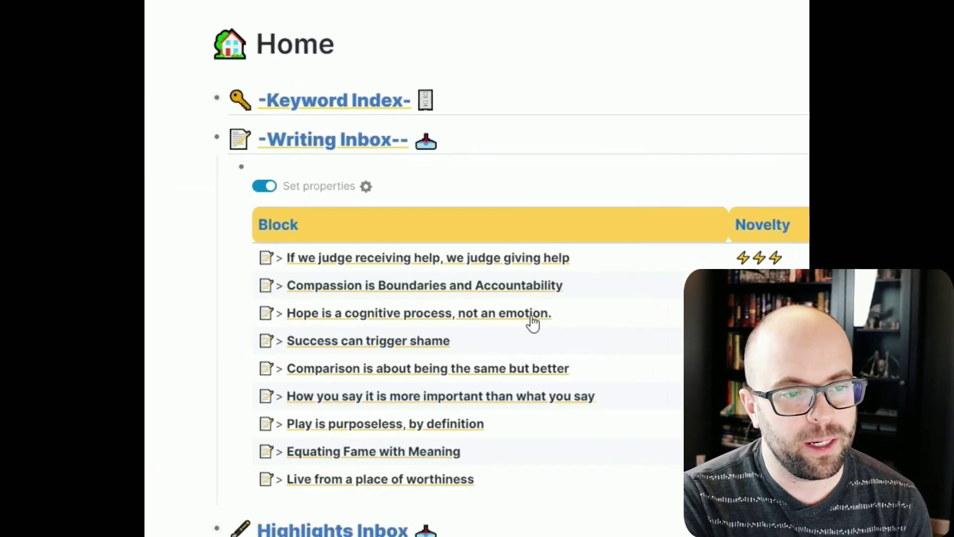
- Open 'Hope is a cognitive process, not an emotion.' from the Writing Inbox table in the right sidebar
left_click(533, 322, "shift")
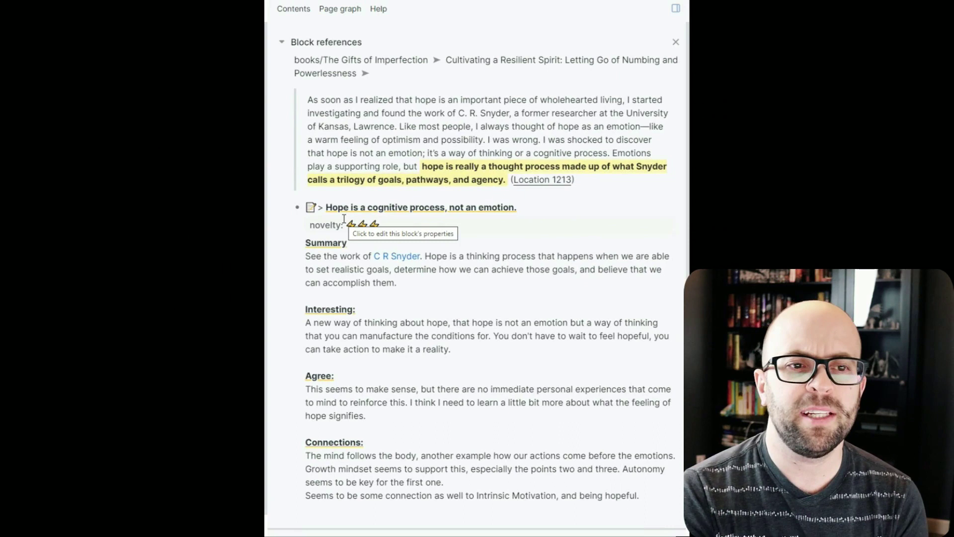
scroll(467, 221, "down", 3)
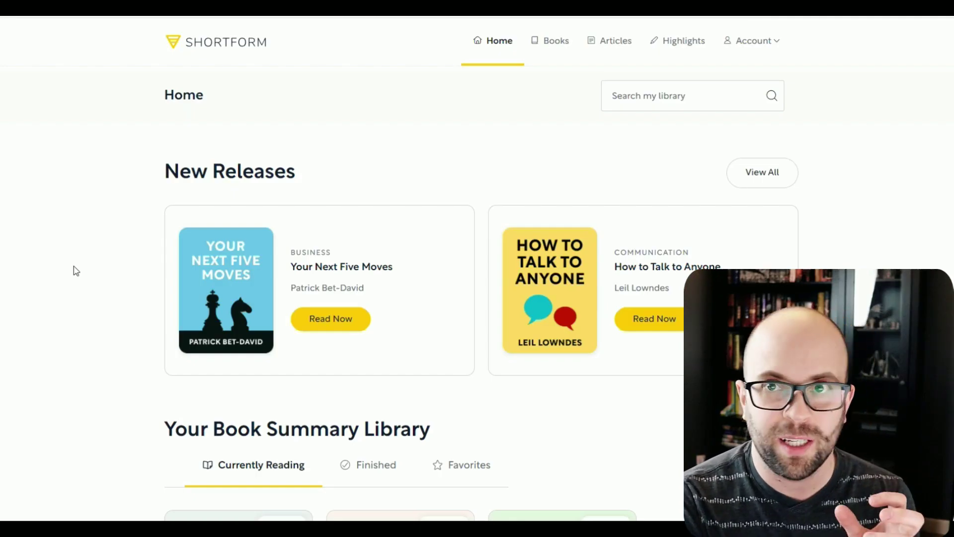
scroll(90, 244, "down", 3)
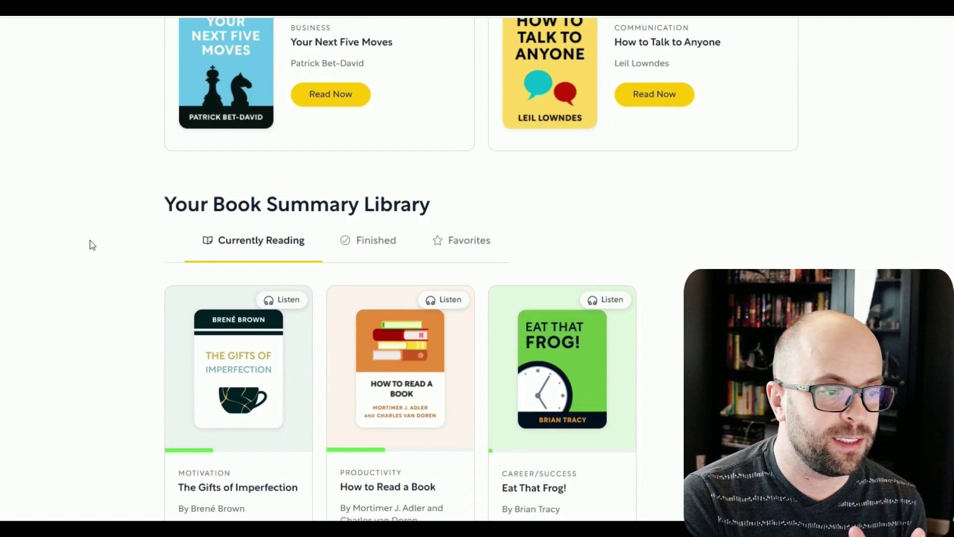
scroll(91, 244, "down", 2)
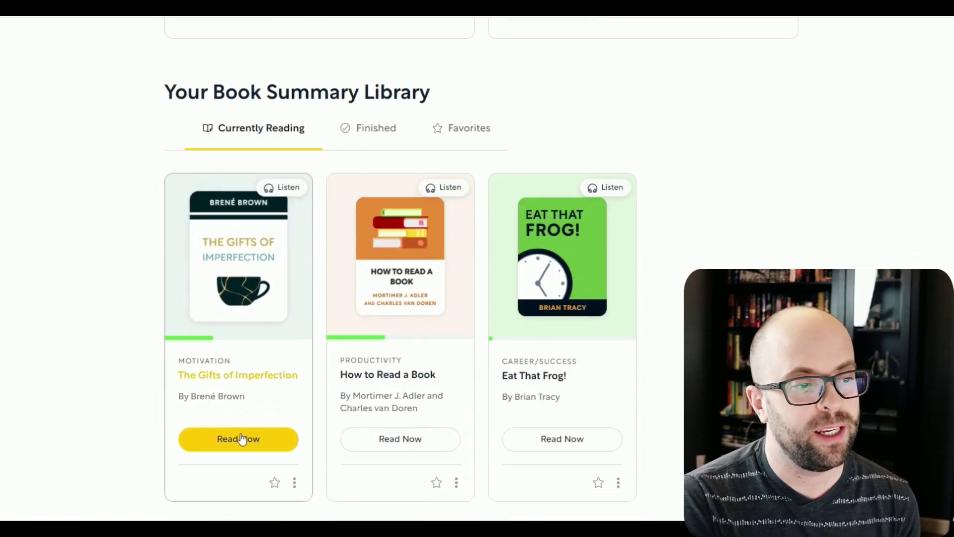
- Open The Gifts of Imperfection from the Book Summary Library
left_click(256, 447)
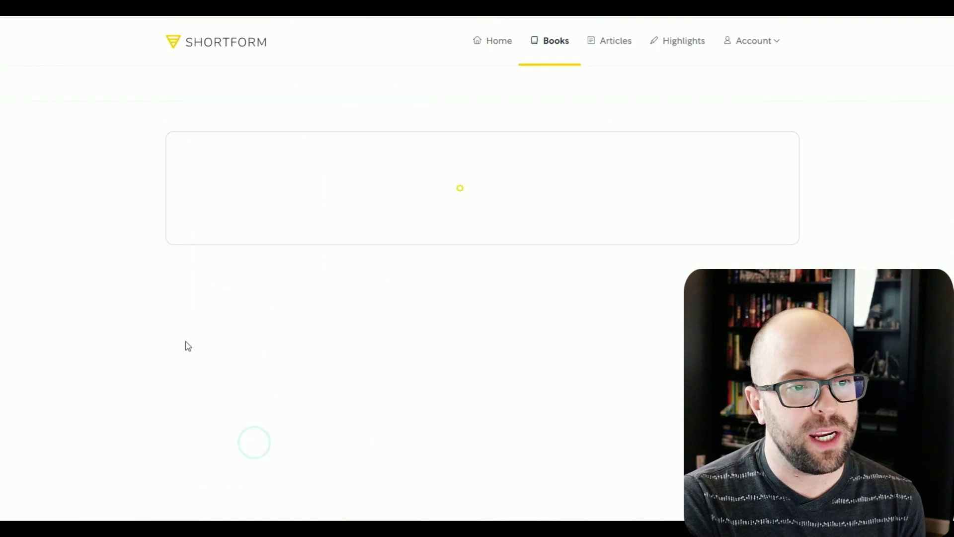
scroll(187, 346, "down", 15)
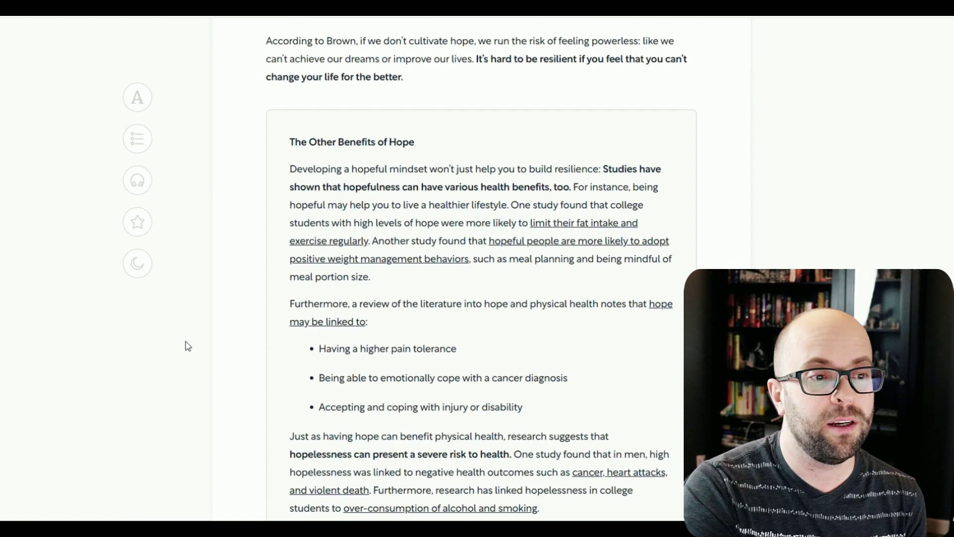
scroll(228, 331, "up", 1)
scroll(228, 330, "up", 1)
scroll(228, 330, "up", 1)
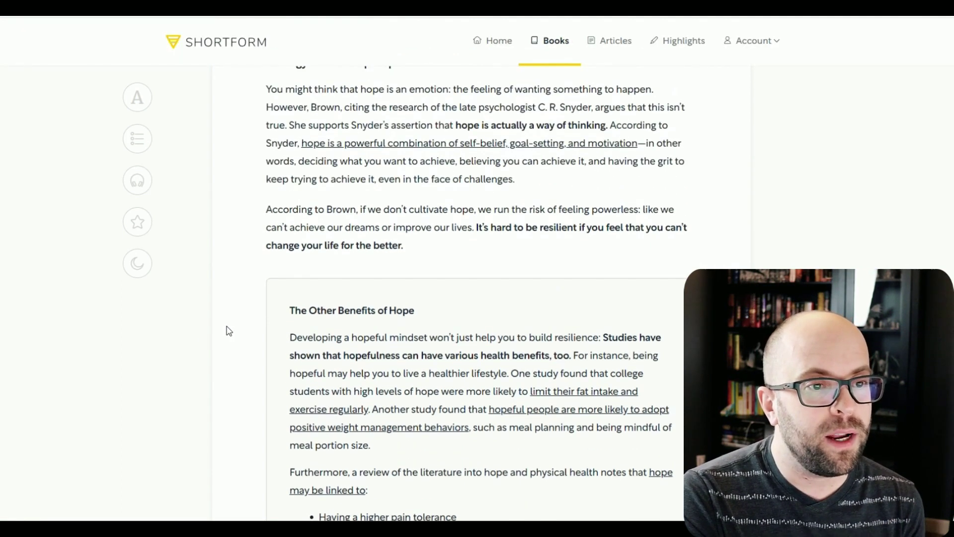
scroll(227, 330, "up", 1)
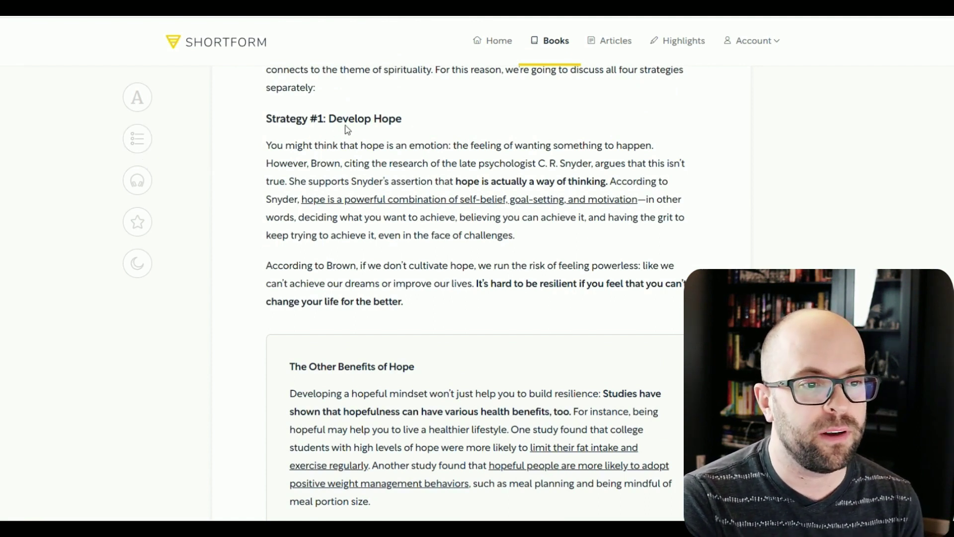
scroll(366, 195, "down", 1)
scroll(420, 245, "down", 1)
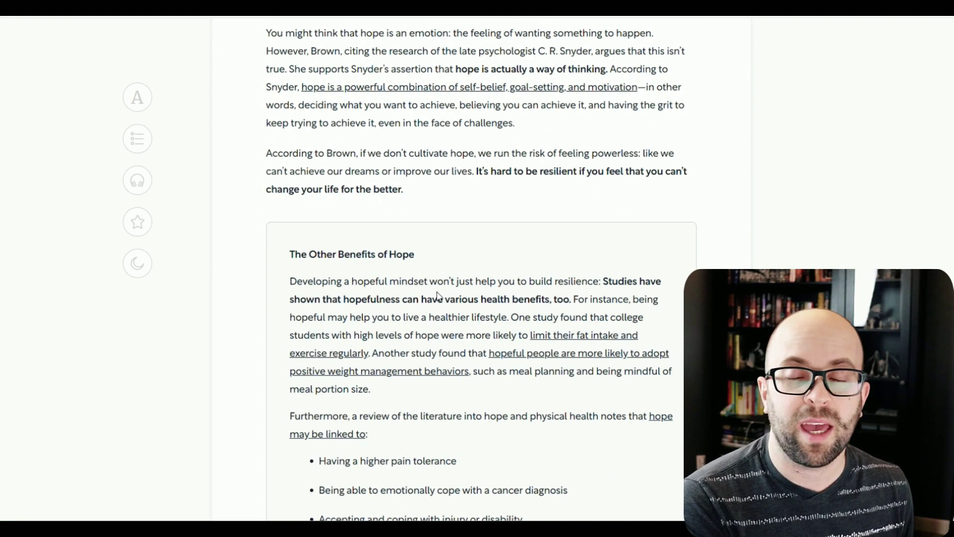
scroll(469, 279, "down", 2)
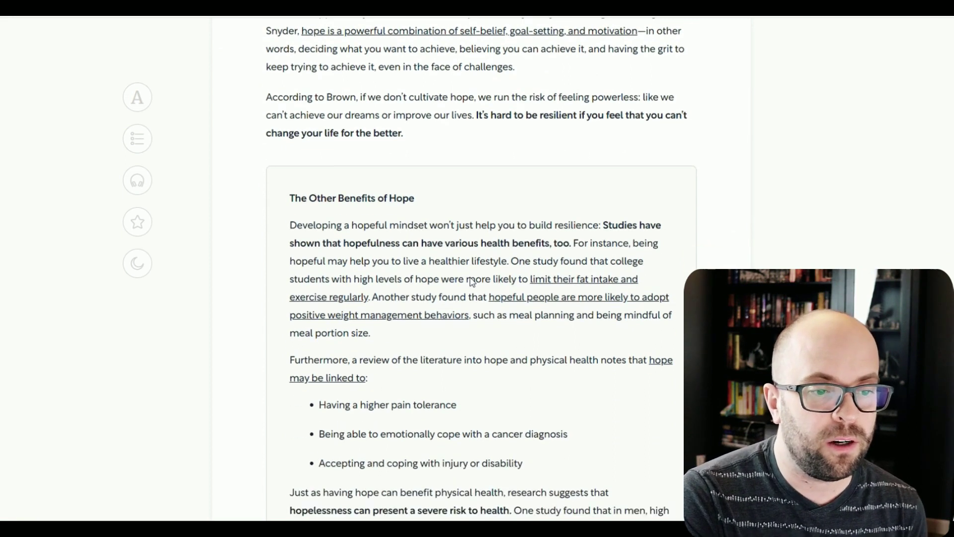
scroll(469, 279, "down", 1)
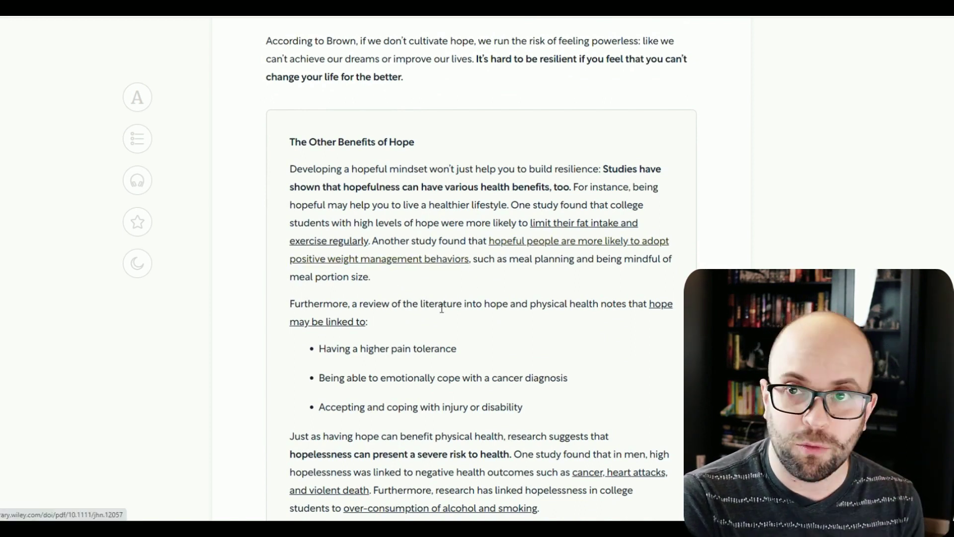
scroll(444, 304, "down", 1)
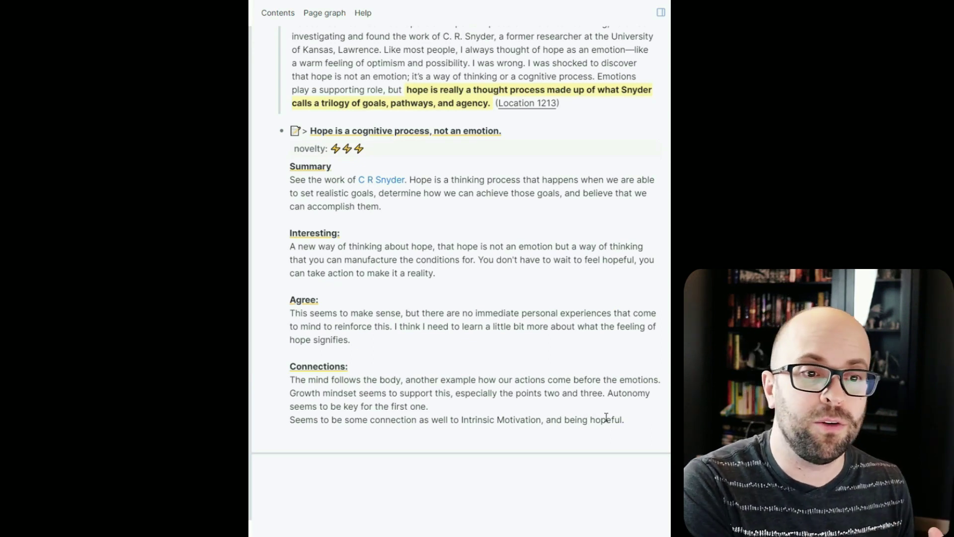
- Start a new line at the end of the hope note's Connections section
left_click(630, 421)
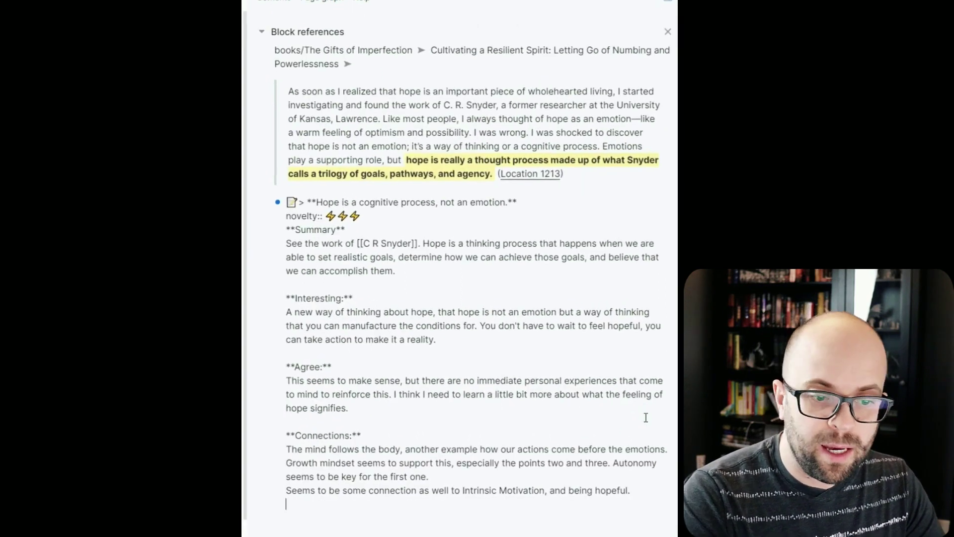
key("shift+Return")
type("Levels of h")
type("ope have been lin")
type("ked to ")
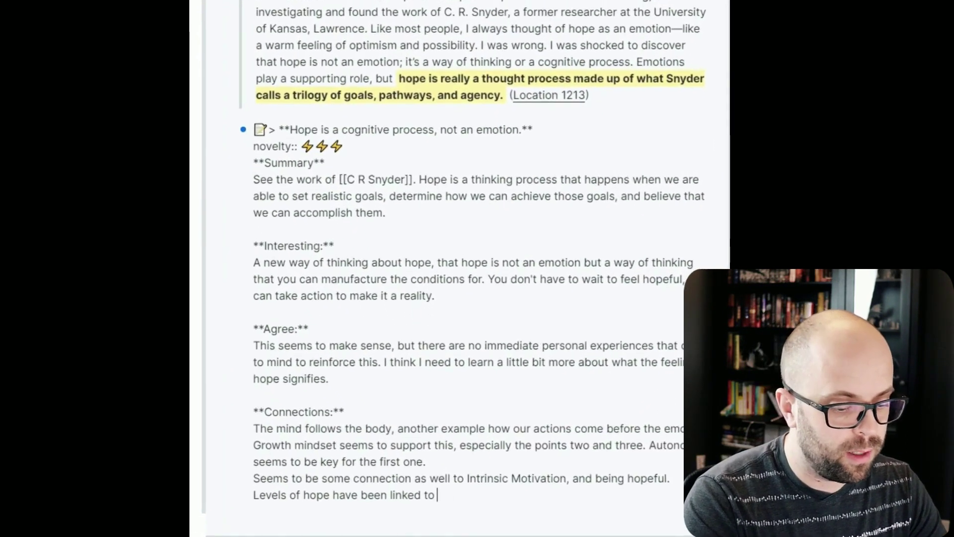
type("higher pain tolerance, and positive effects on exercise an")
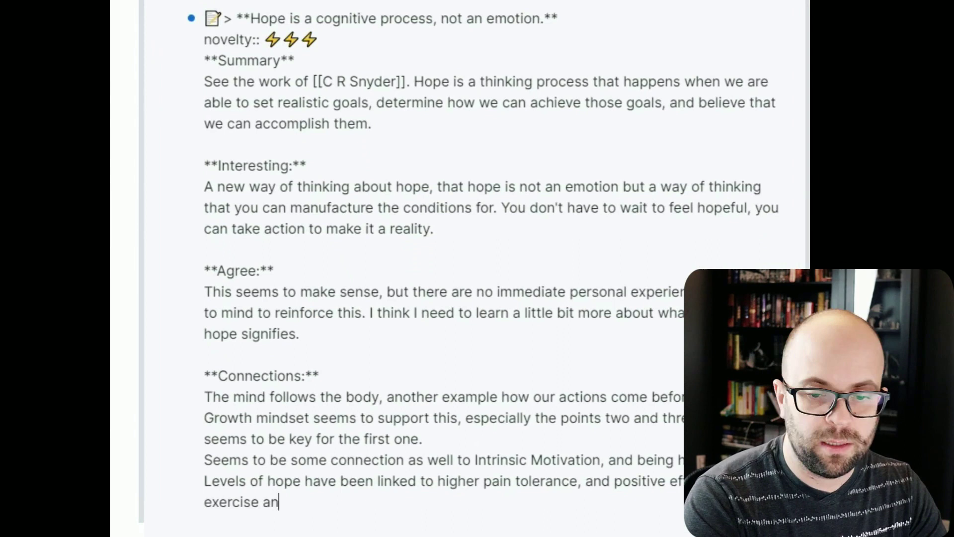
type("d weight loos strategies.")
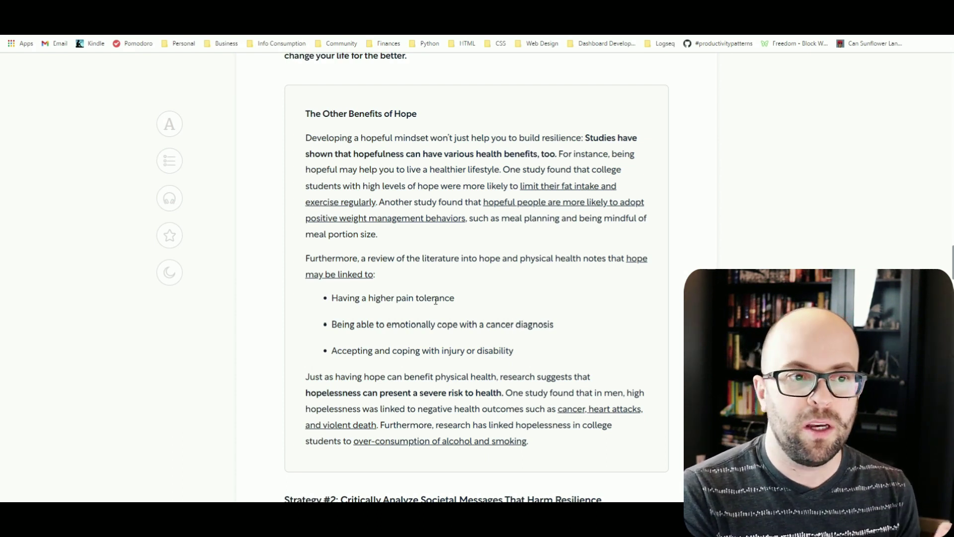
- Jump to the 1-Page Summary via the table of contents, then close it
left_click(170, 156)
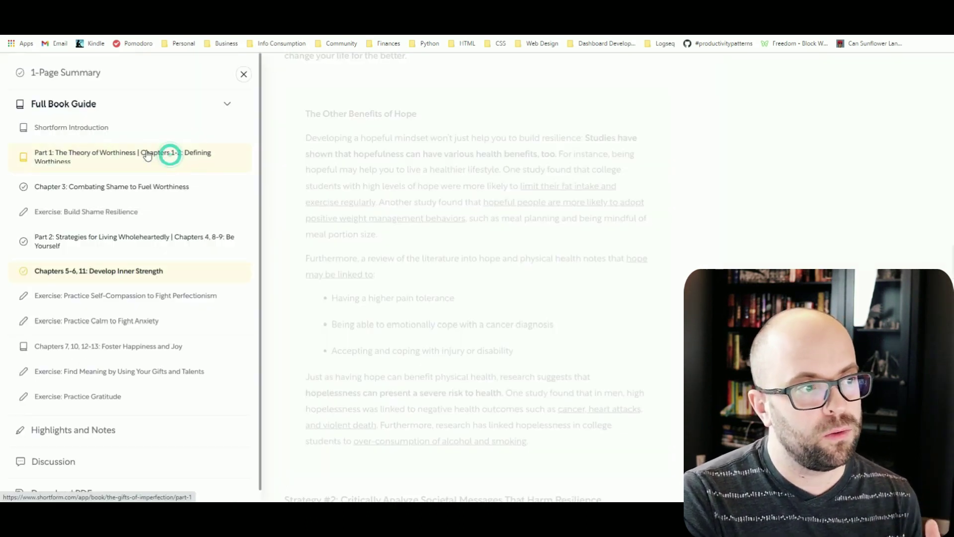
left_click(105, 80)
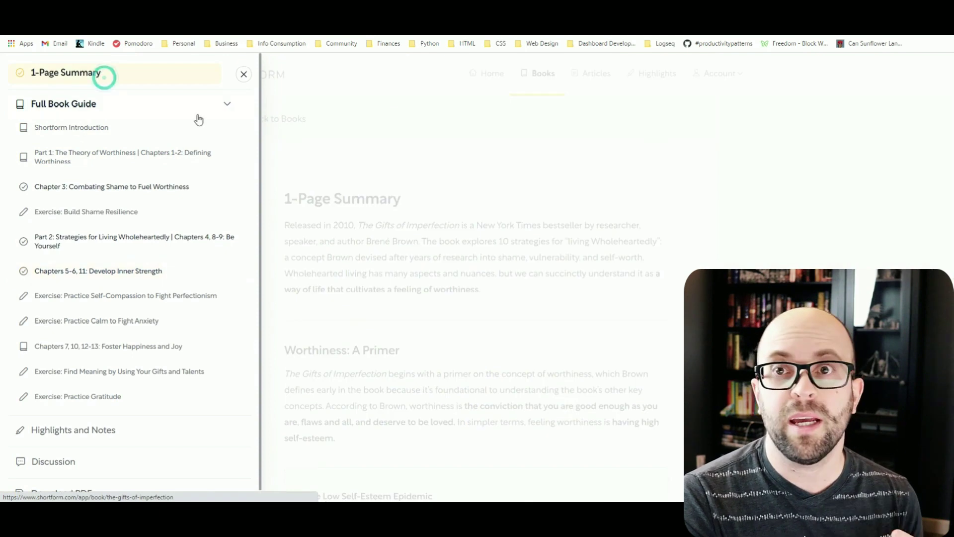
left_click(242, 76)
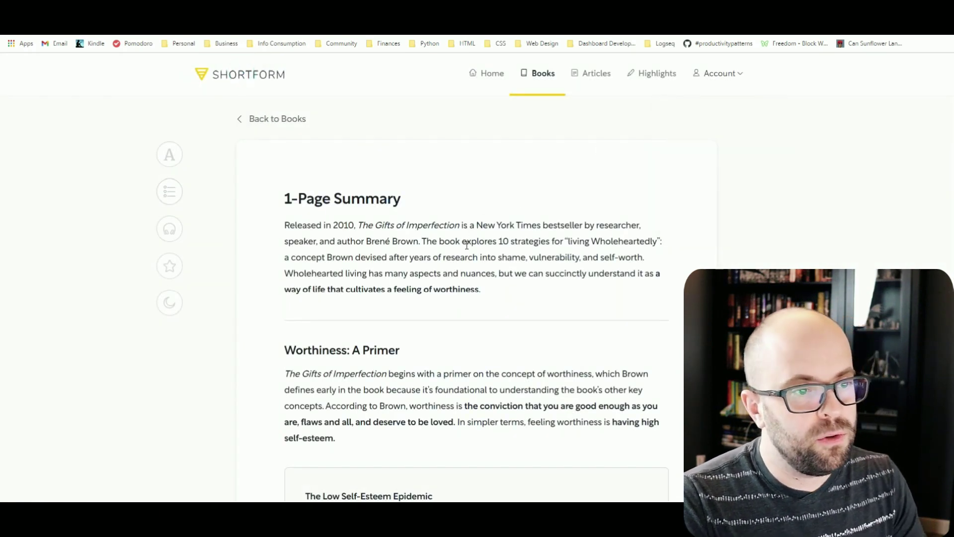
- Search the page for 'Shortform Note' and go to the first match
key("ctrl+f")
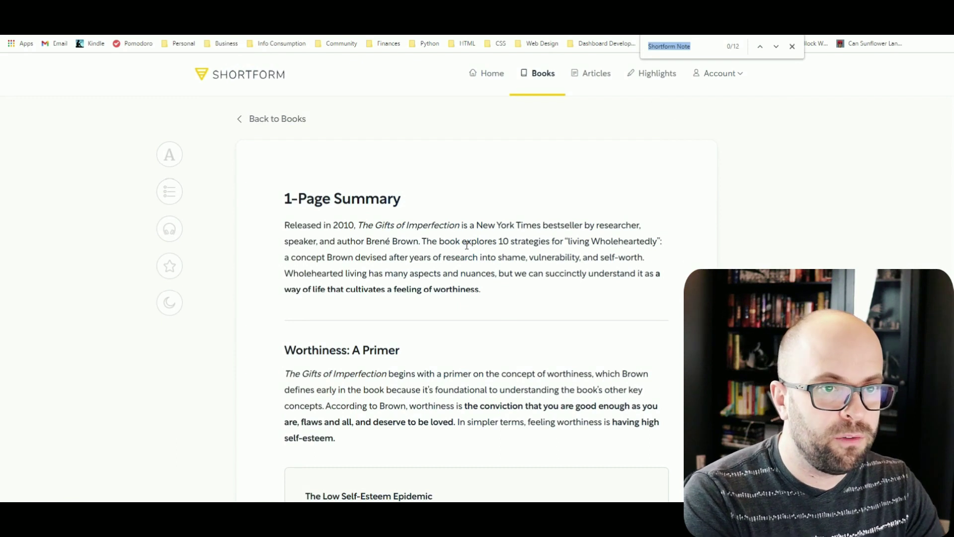
left_click(696, 47)
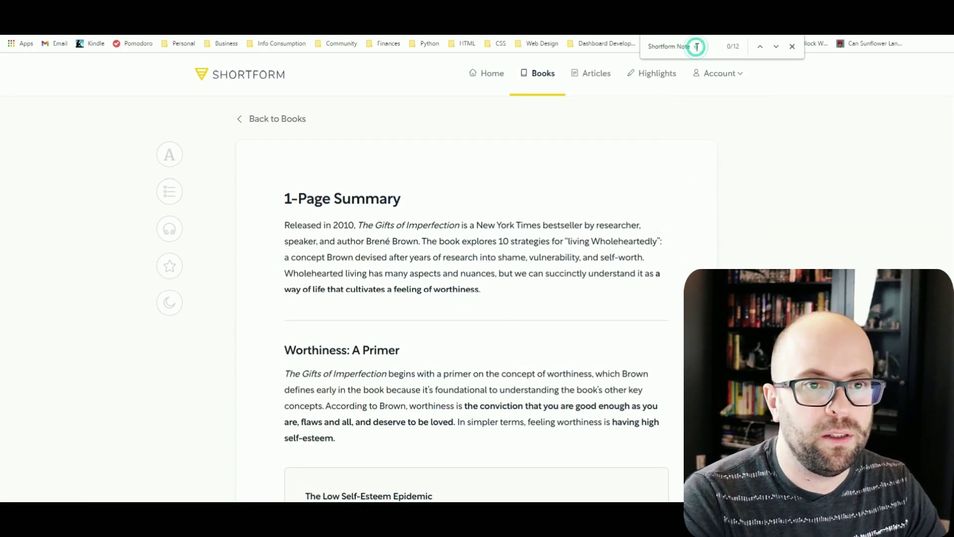
key("Return")
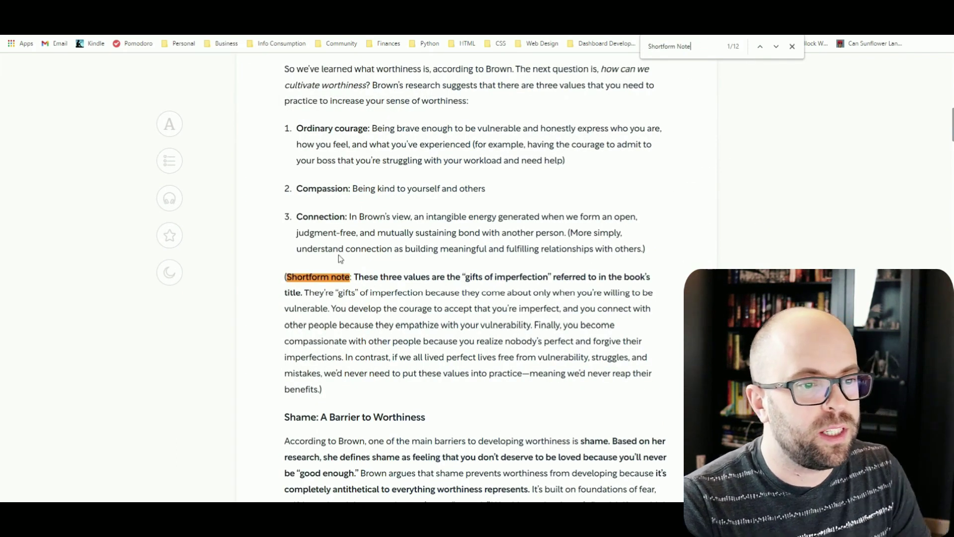